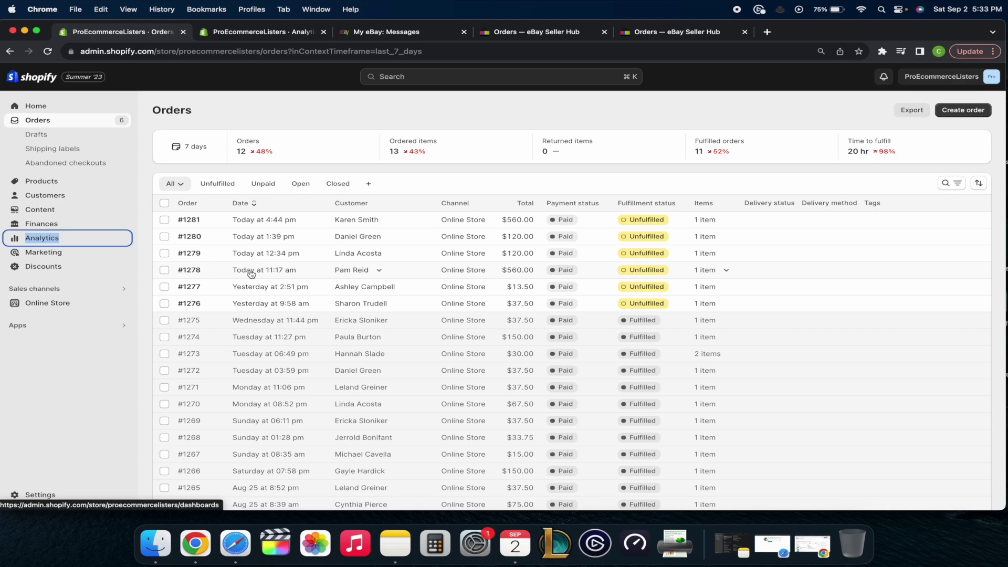
Step: Examine today's total sales on the Shopify Analytics dashboard and return to the orders list
{"action": "left_click", "coordinate": [236, 32]}
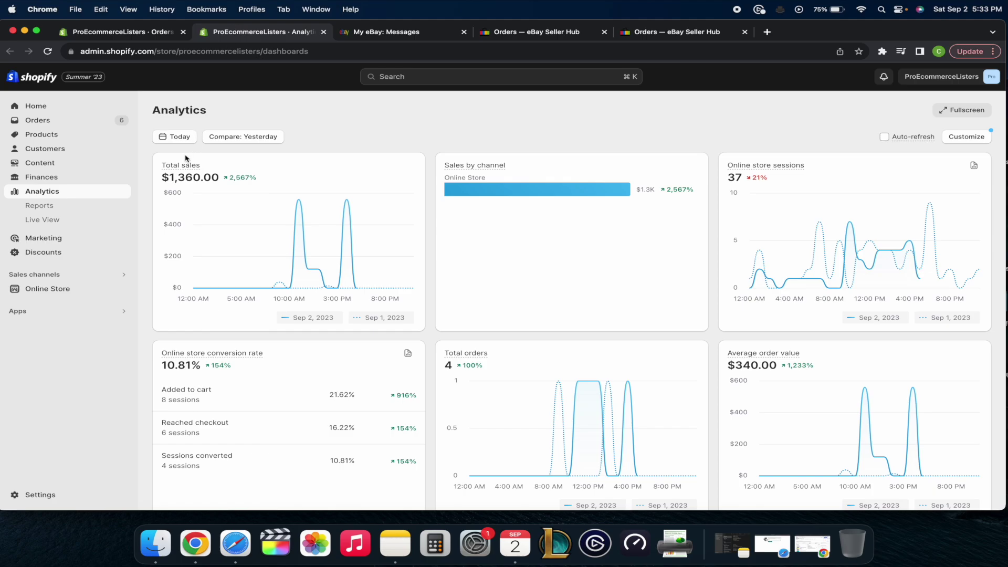
{"action": "left_click_drag", "start_coordinate": [161, 182], "coordinate": [272, 181]}
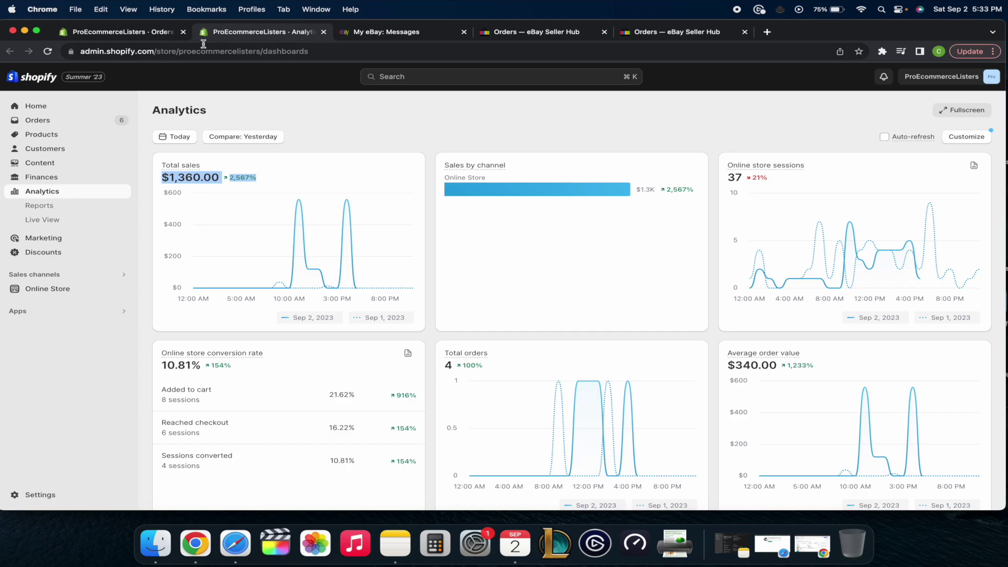
{"action": "left_click", "coordinate": [171, 33]}
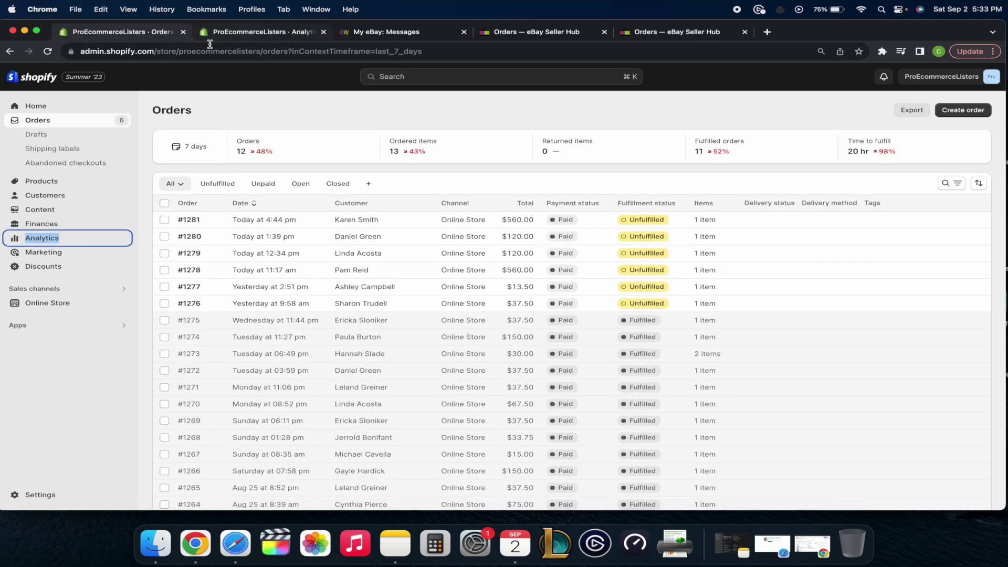
Step: Open the LaborDay23 discount to view its settings, and go back to the discounts list
{"action": "left_click", "coordinate": [42, 265]}
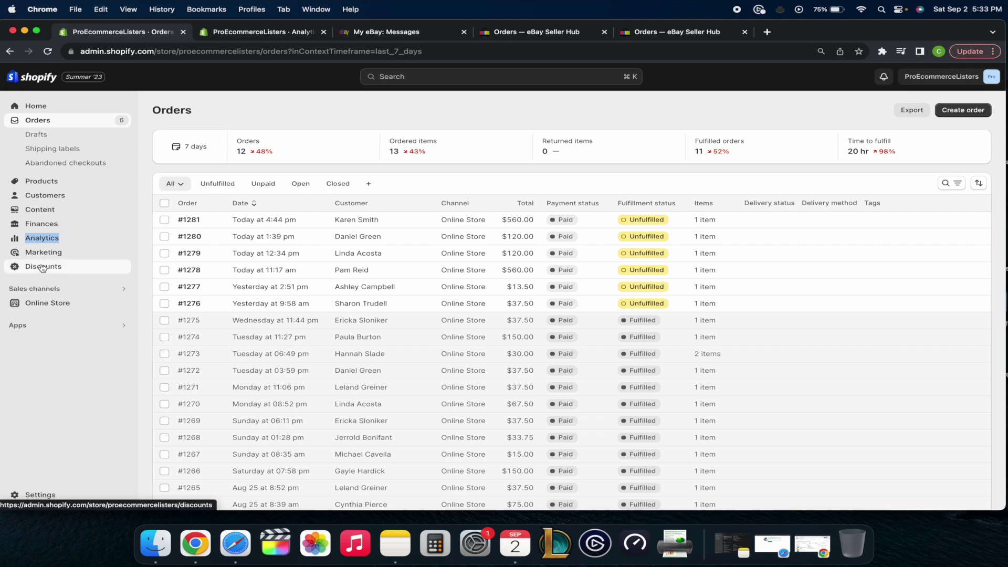
{"action": "left_click", "coordinate": [206, 179]}
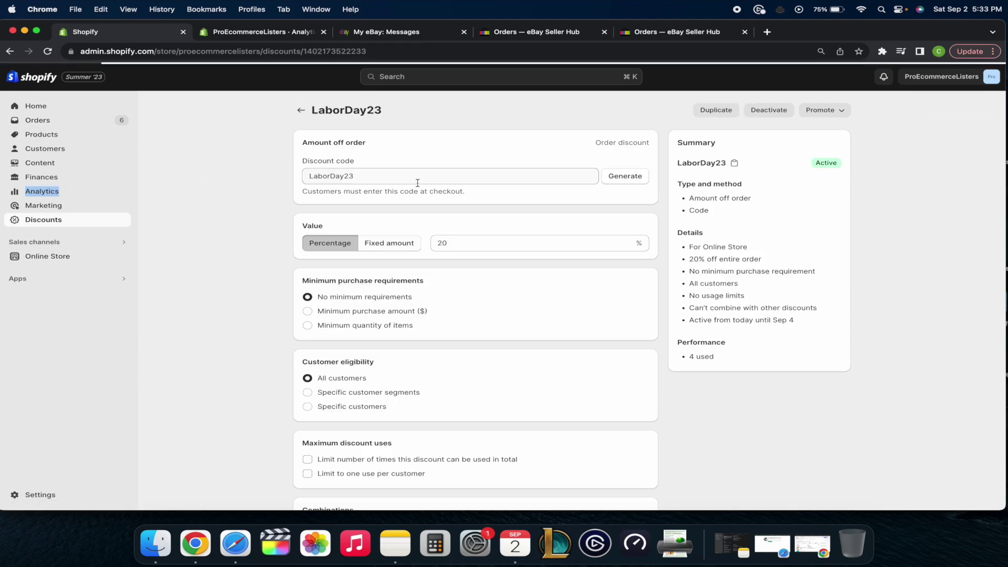
{"action": "left_click", "coordinate": [10, 51]}
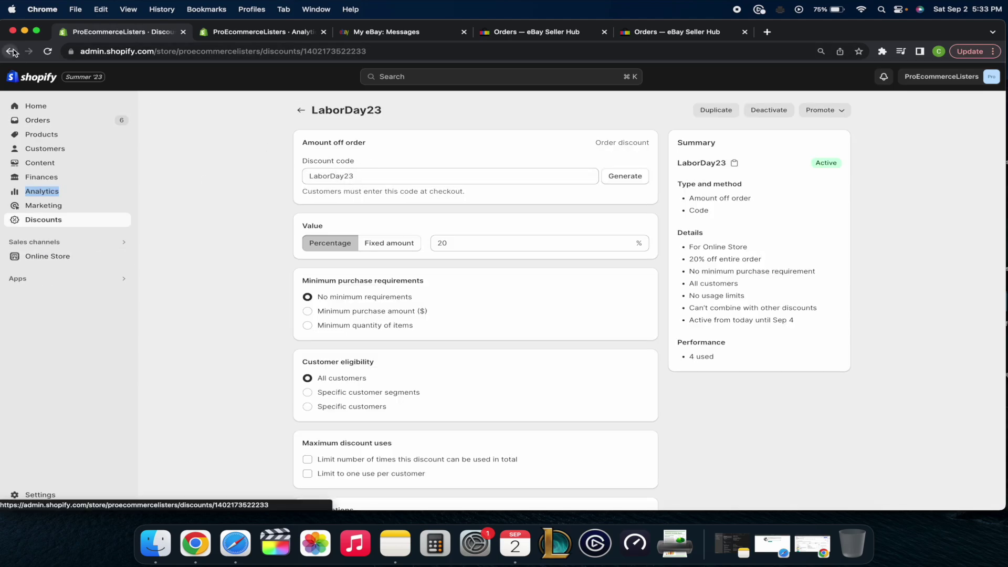
Step: Switch to the eBay messages and look through the offers and counter offers in the inbox
{"action": "left_click", "coordinate": [293, 33]}
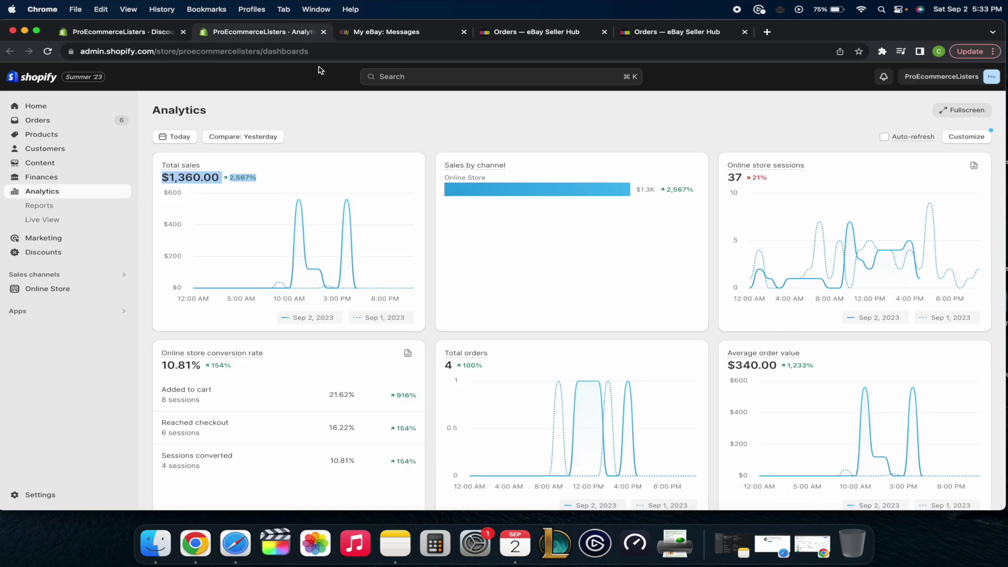
{"action": "left_click", "coordinate": [363, 34]}
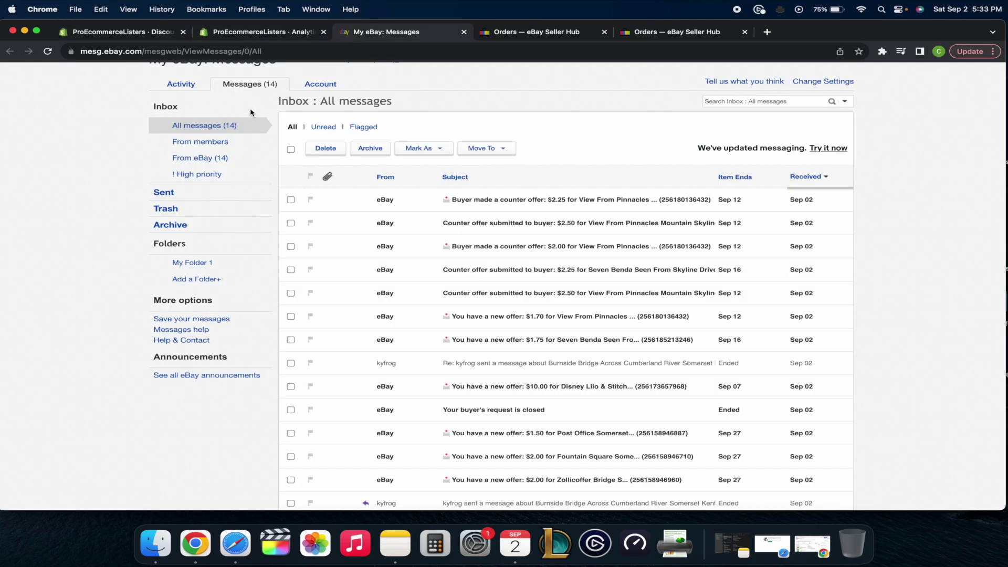
{"action": "scroll", "coordinate": [602, 407], "scroll_direction": "down", "scroll_amount": 2}
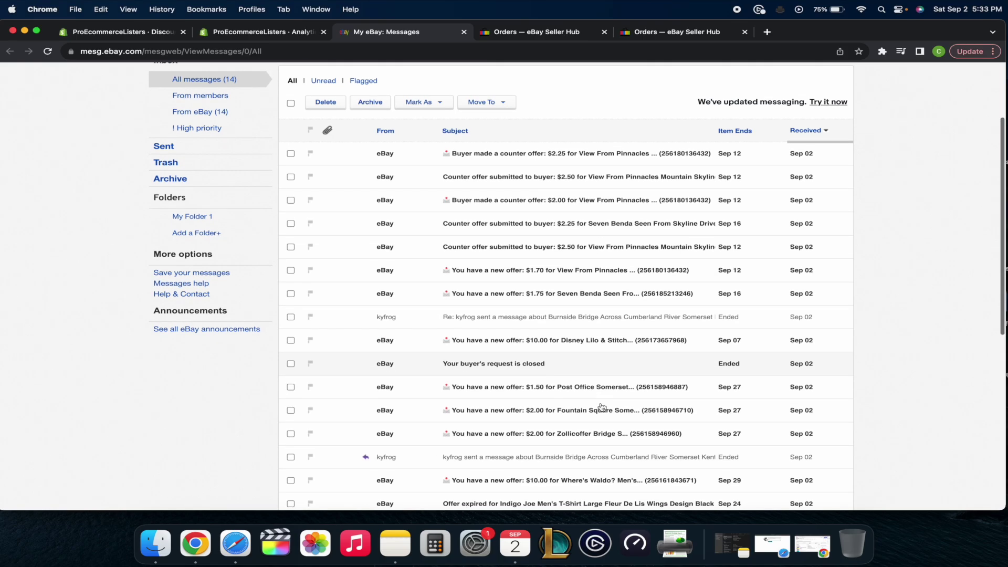
{"action": "scroll", "coordinate": [602, 407], "scroll_direction": "up", "scroll_amount": 3}
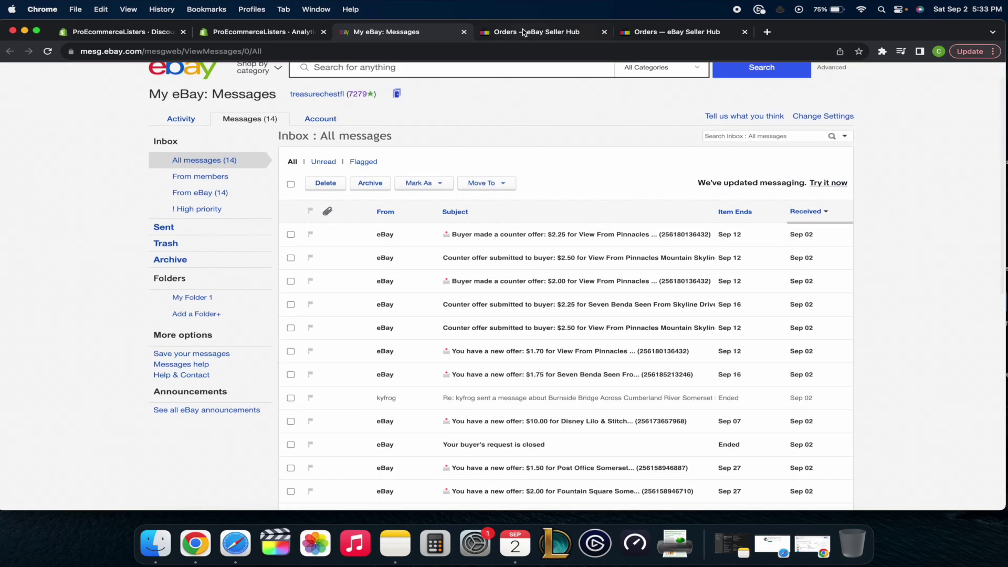
Step: Review the eBay Seller Hub orders awaiting payment, comparing them with the messages inbox
{"action": "left_click", "coordinate": [633, 32]}
{"action": "scroll", "coordinate": [514, 176], "scroll_direction": "down", "scroll_amount": 3}
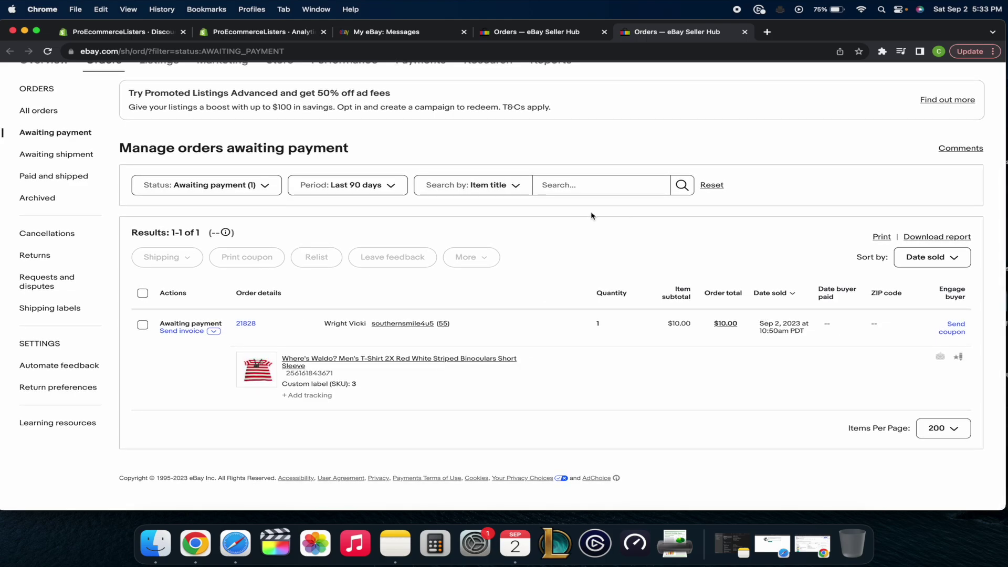
{"action": "scroll", "coordinate": [448, 209], "scroll_direction": "up", "scroll_amount": 3}
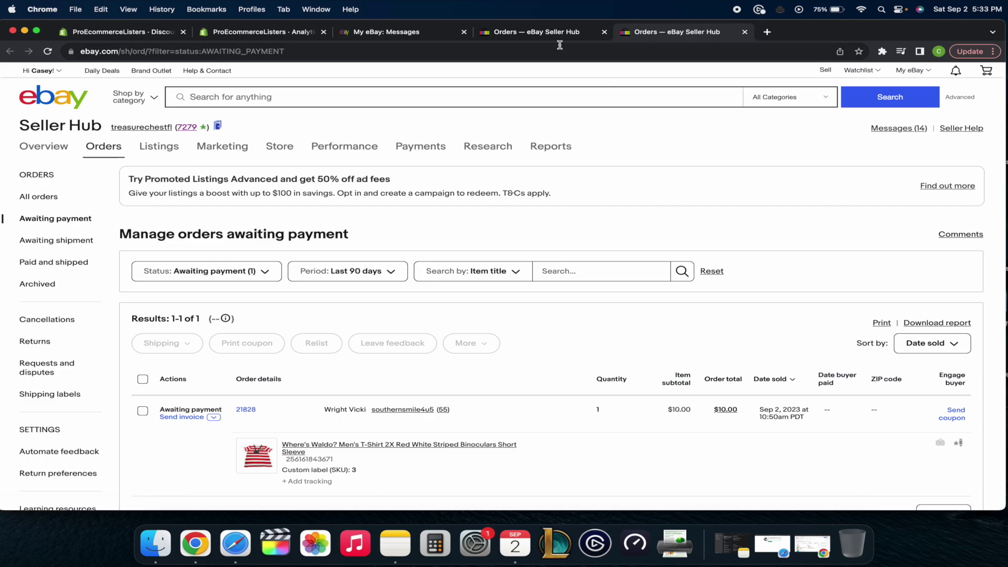
{"action": "left_click", "coordinate": [429, 33]}
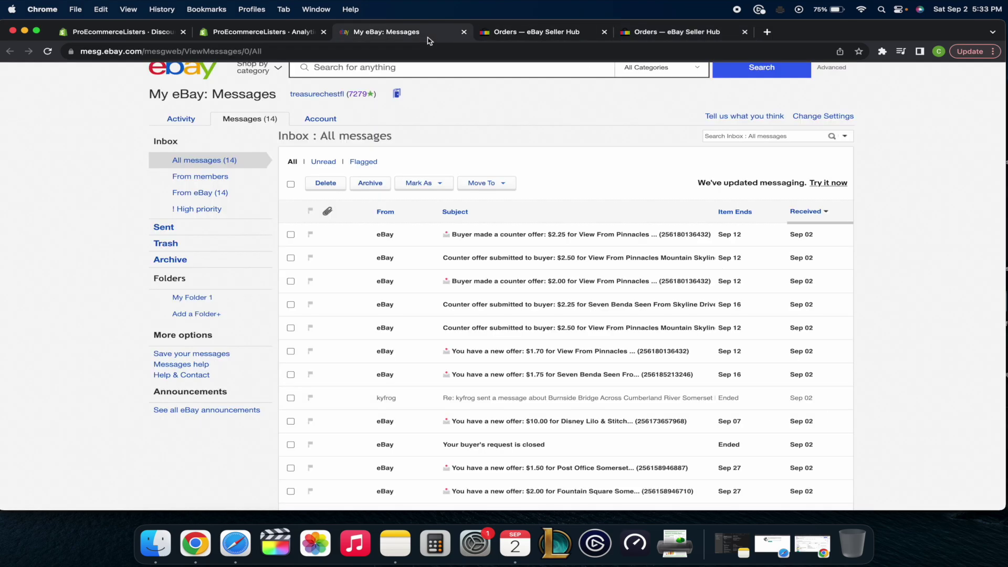
{"action": "left_click", "coordinate": [650, 36]}
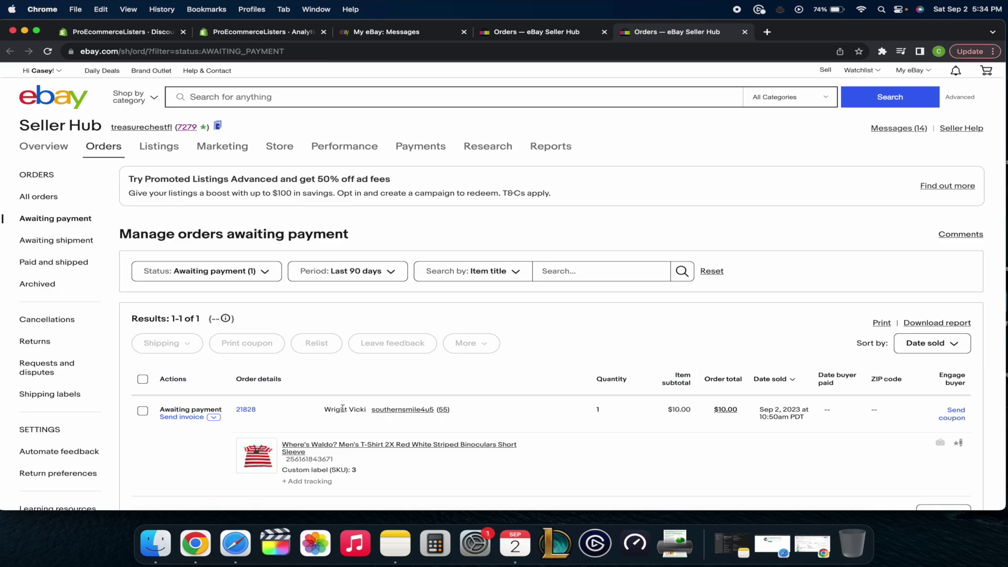
Step: Open the Seller Hub marketing summary, close the eBay messages and other orders pages, and dismiss the social accounts notice
{"action": "left_click", "coordinate": [225, 148]}
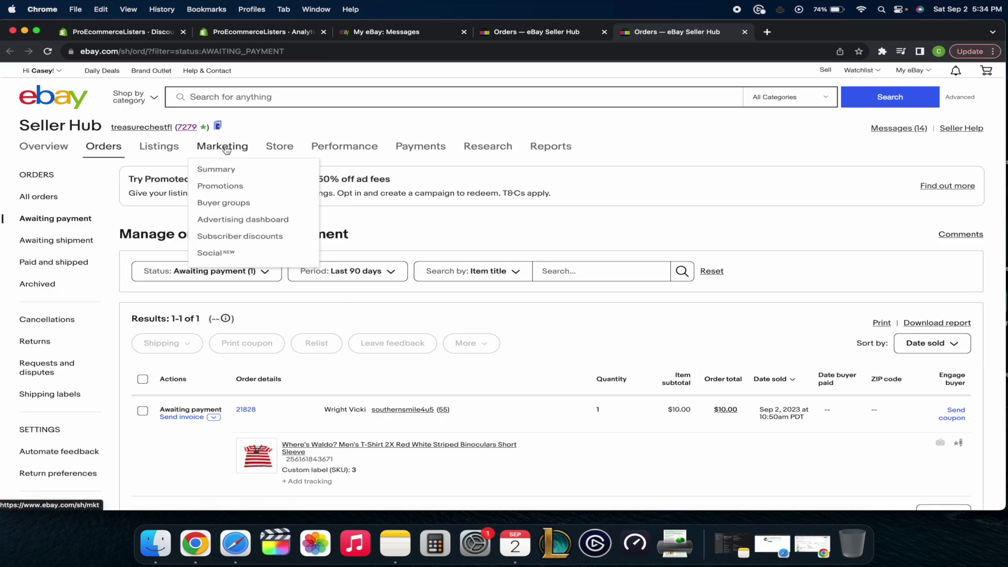
{"action": "left_click", "coordinate": [465, 31]}
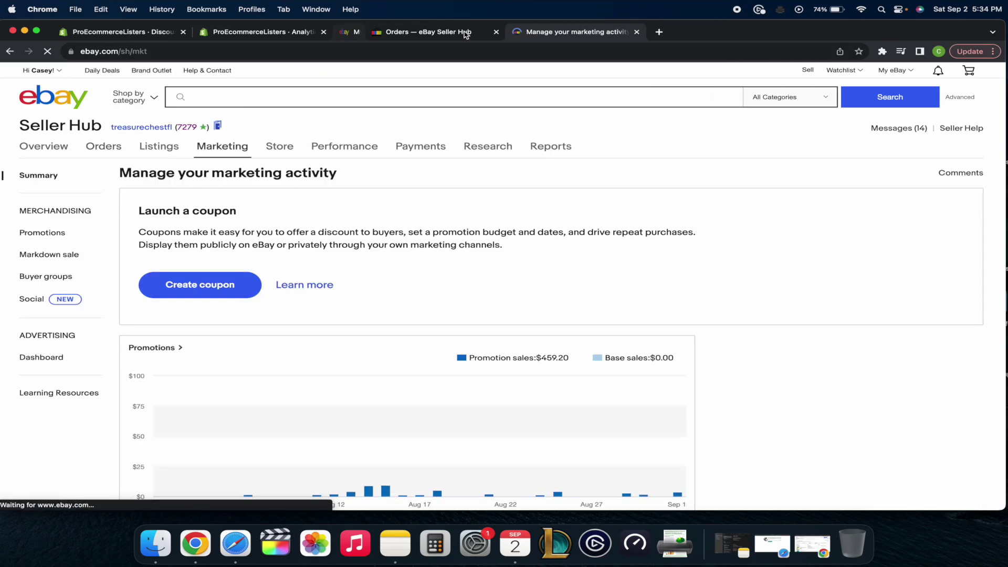
{"action": "left_click", "coordinate": [464, 31]}
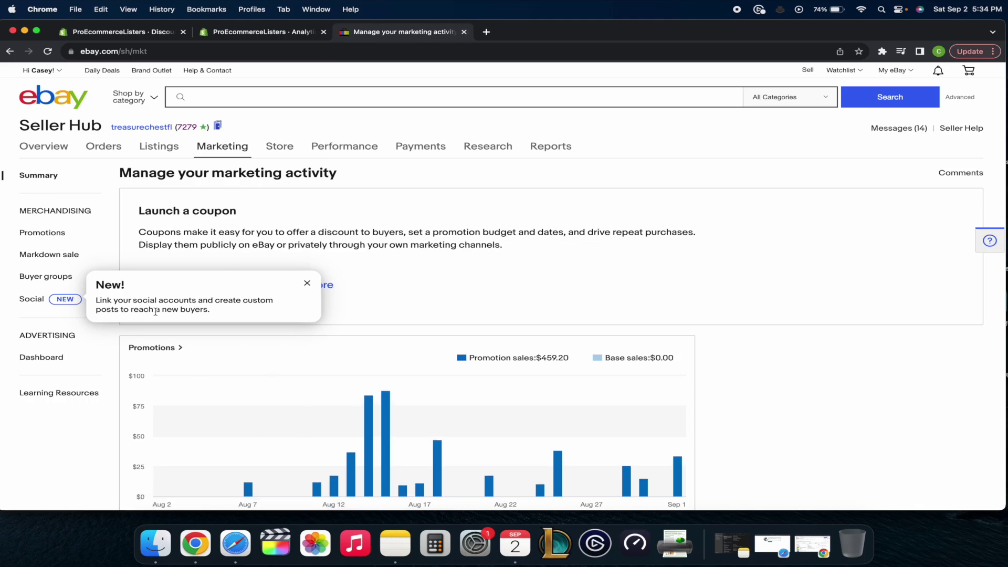
{"action": "left_click", "coordinate": [304, 279]}
Step: Delete the ended Save up to 20.0% promotion from the markdown sales
{"action": "scroll", "coordinate": [60, 352], "scroll_direction": "down", "scroll_amount": 2}
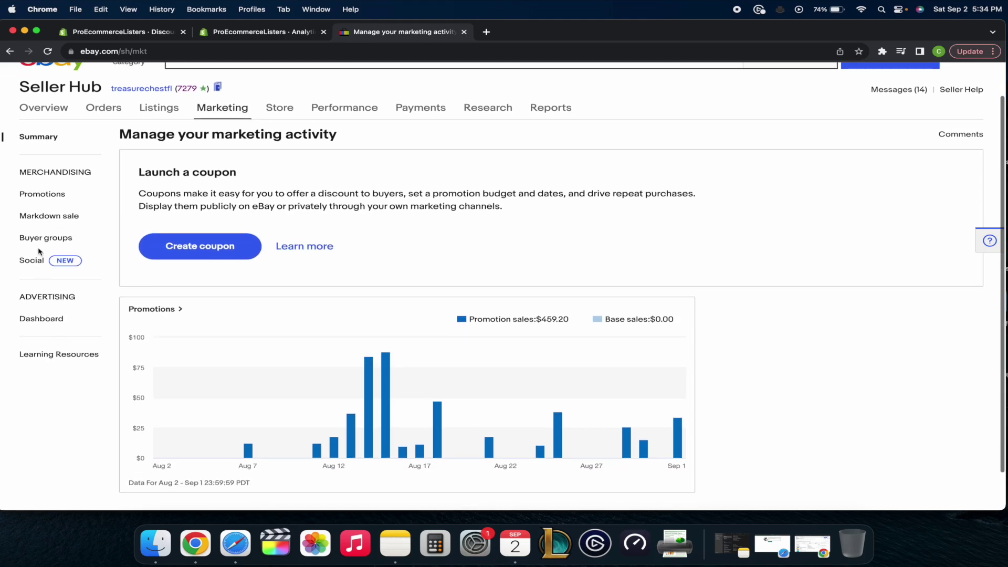
{"action": "left_click", "coordinate": [48, 215]}
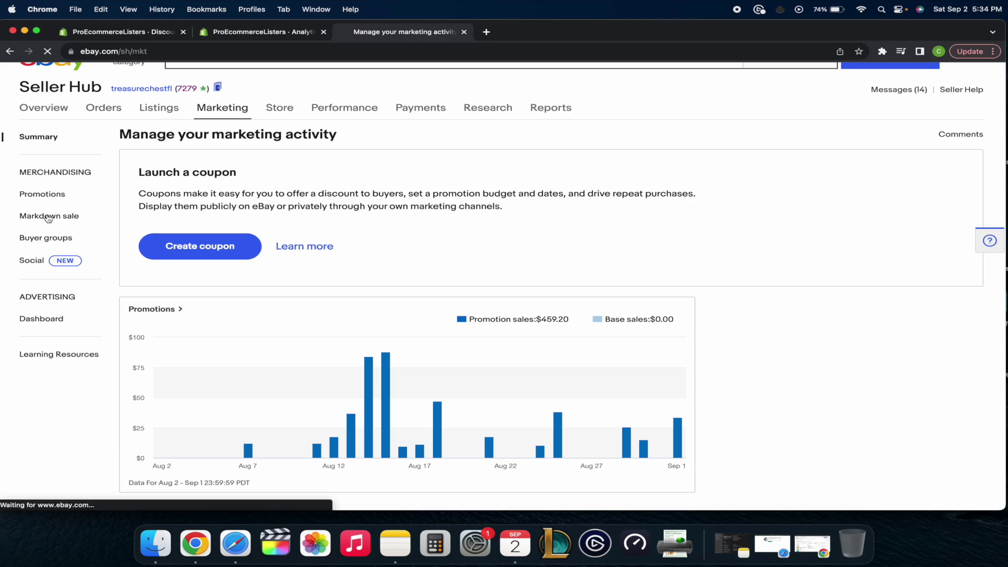
{"action": "scroll", "coordinate": [236, 366], "scroll_direction": "down", "scroll_amount": 5}
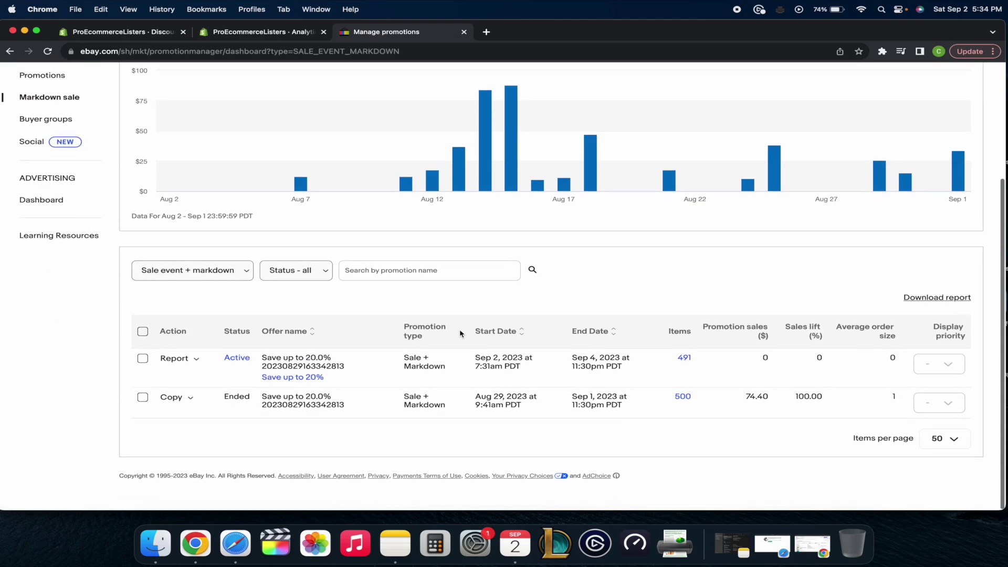
{"action": "left_click", "coordinate": [191, 400]}
{"action": "left_click", "coordinate": [184, 433]}
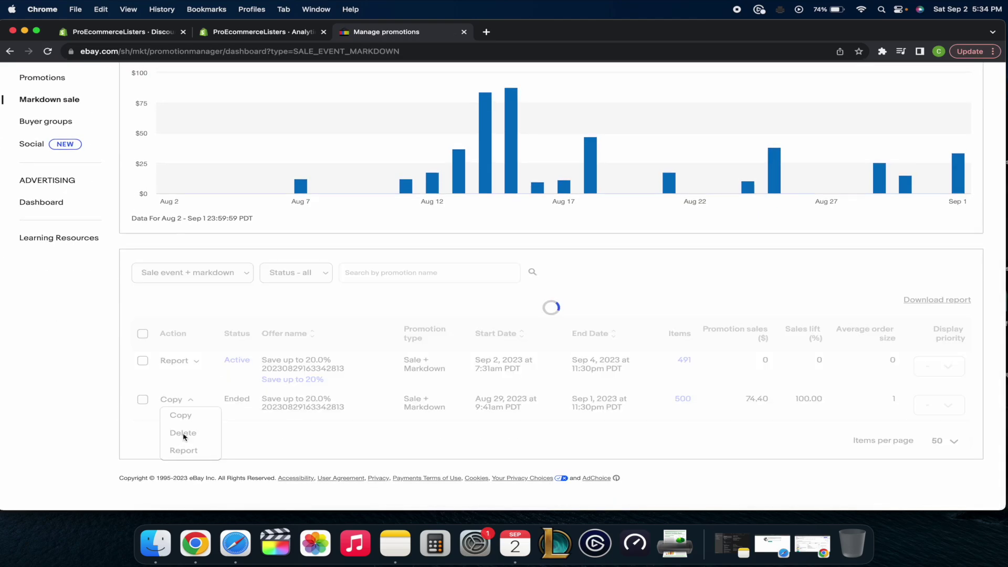
Step: Highlight the start and end dates of the active Save up to 20.0% markdown sale
{"action": "left_click_drag", "start_coordinate": [265, 394], "coordinate": [350, 405]}
{"action": "left_click_drag", "start_coordinate": [477, 391], "coordinate": [534, 405]}
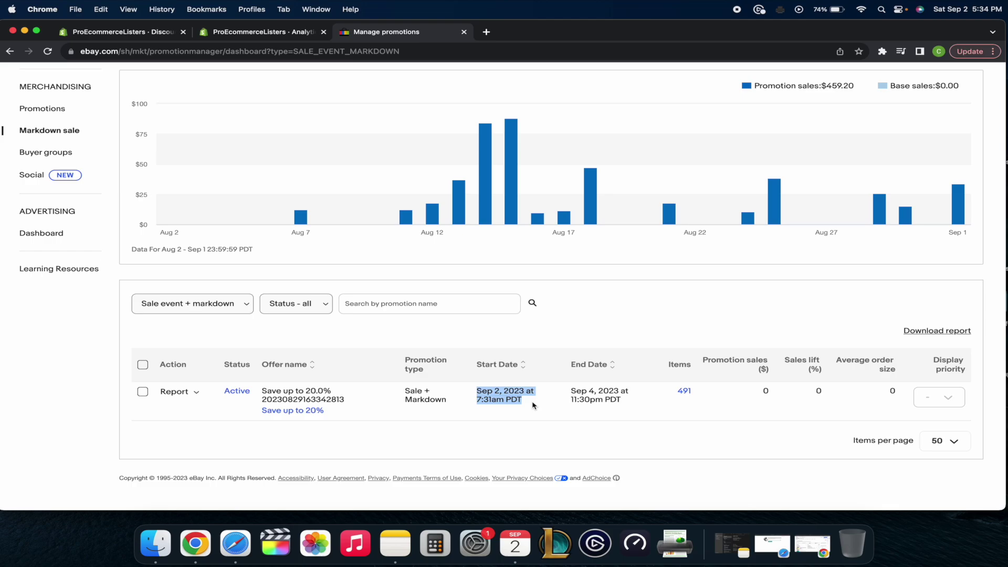
{"action": "left_click_drag", "start_coordinate": [477, 402], "coordinate": [629, 413]}
{"action": "left_click", "coordinate": [546, 405]}
{"action": "key", "text": "ctrl+Left"}
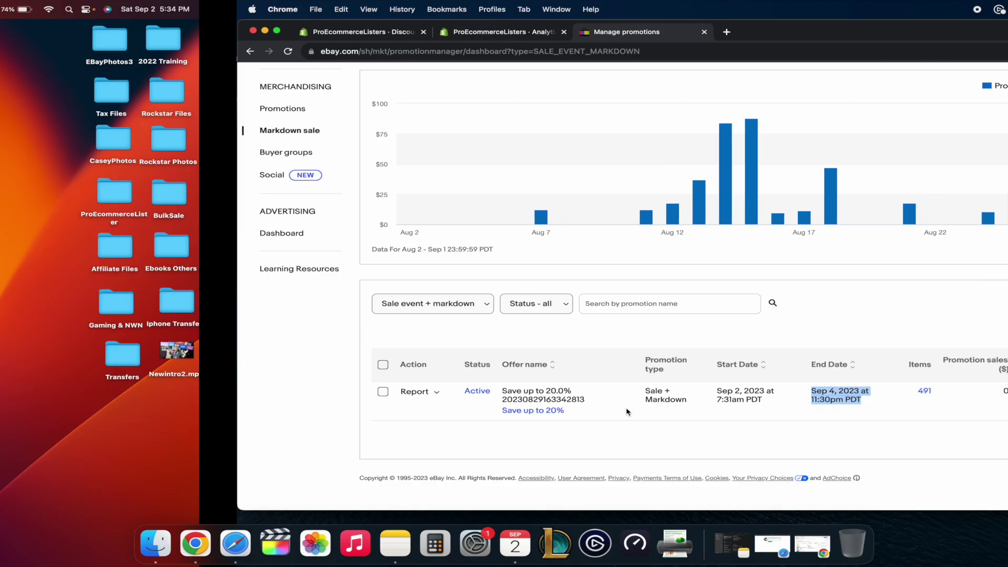
{"action": "key", "text": "ctrl+Right"}
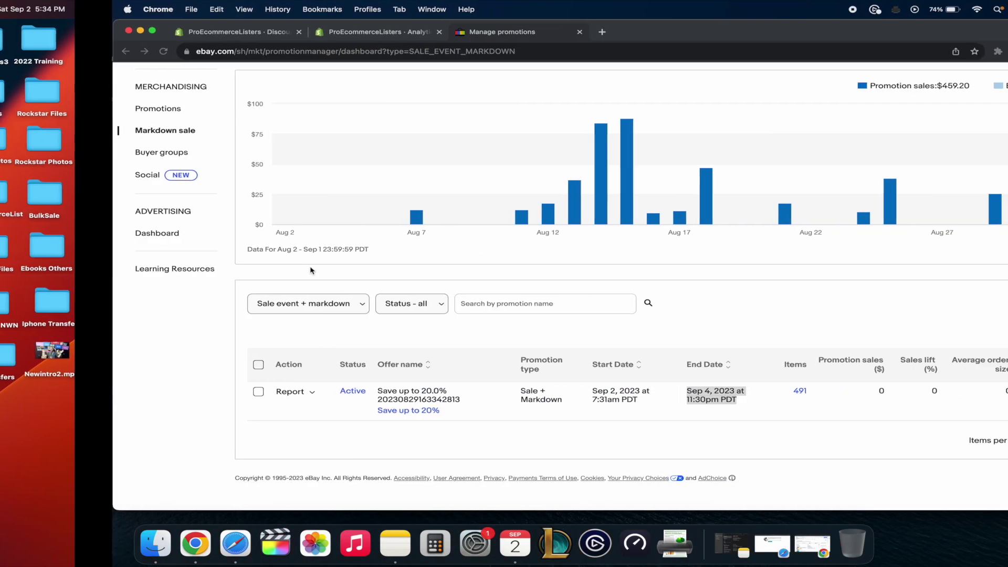
Step: Examine the active markdown sale's figures and highlight the promotion sales total above the chart
{"action": "scroll", "coordinate": [600, 358], "scroll_direction": "up", "scroll_amount": 5}
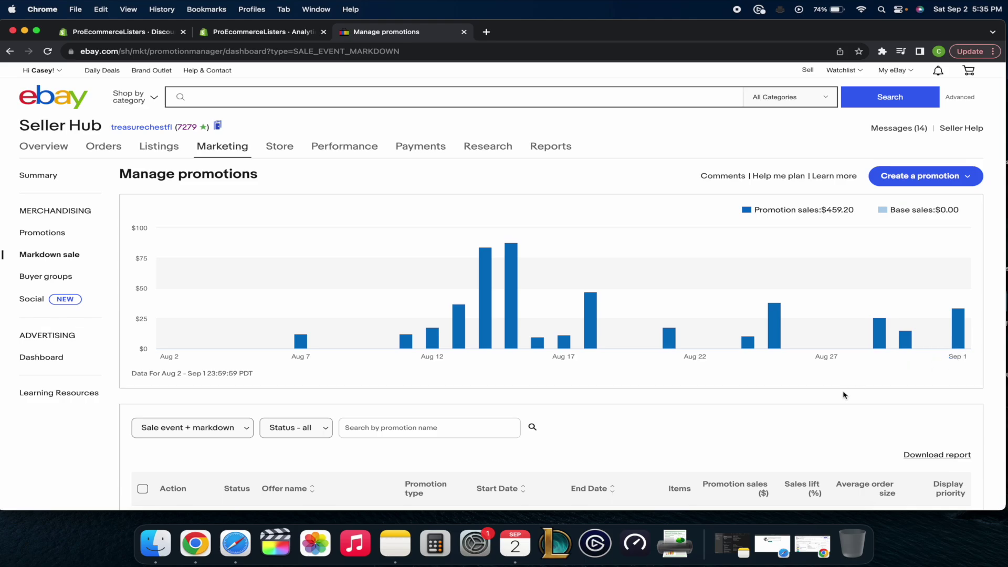
{"action": "scroll", "coordinate": [631, 393], "scroll_direction": "down", "scroll_amount": 4}
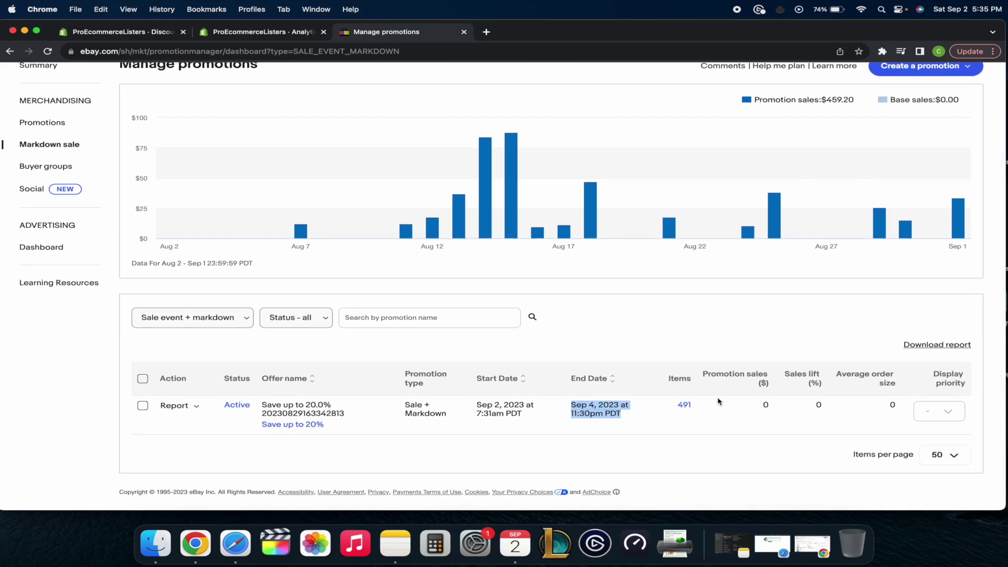
{"action": "scroll", "coordinate": [833, 297], "scroll_direction": "up", "scroll_amount": 2}
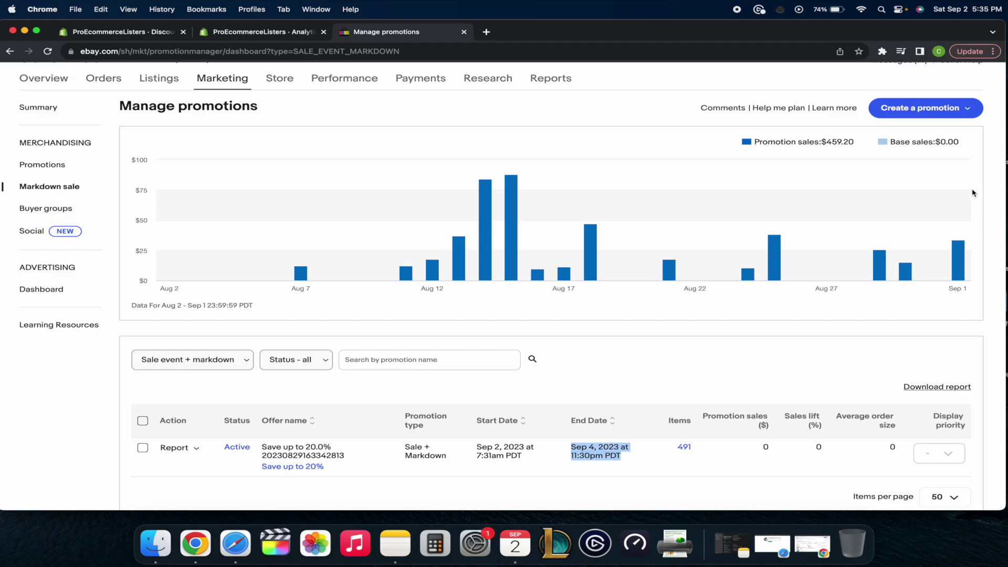
{"action": "scroll", "coordinate": [846, 221], "scroll_direction": "up", "scroll_amount": 3}
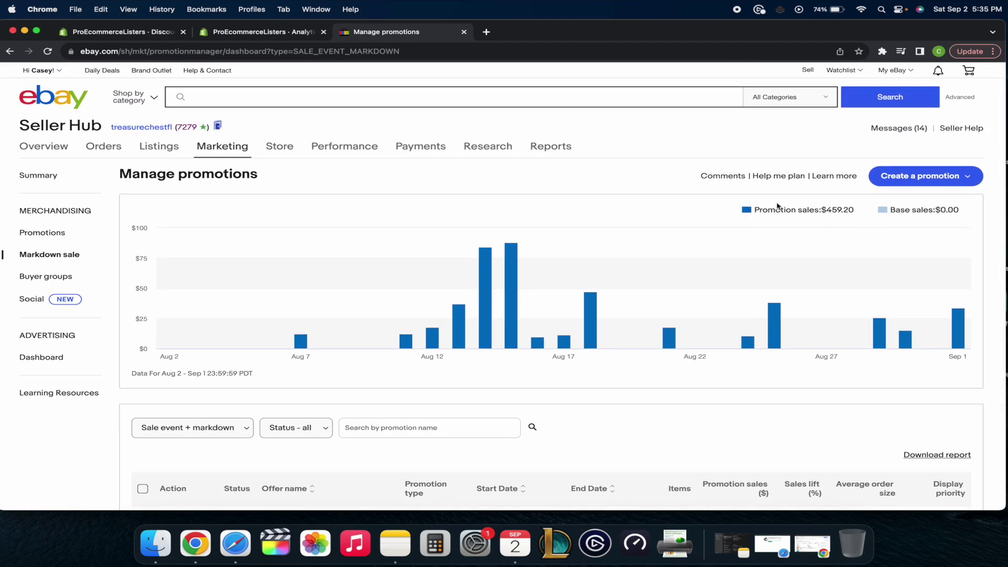
{"action": "left_click_drag", "start_coordinate": [756, 209], "coordinate": [864, 212]}
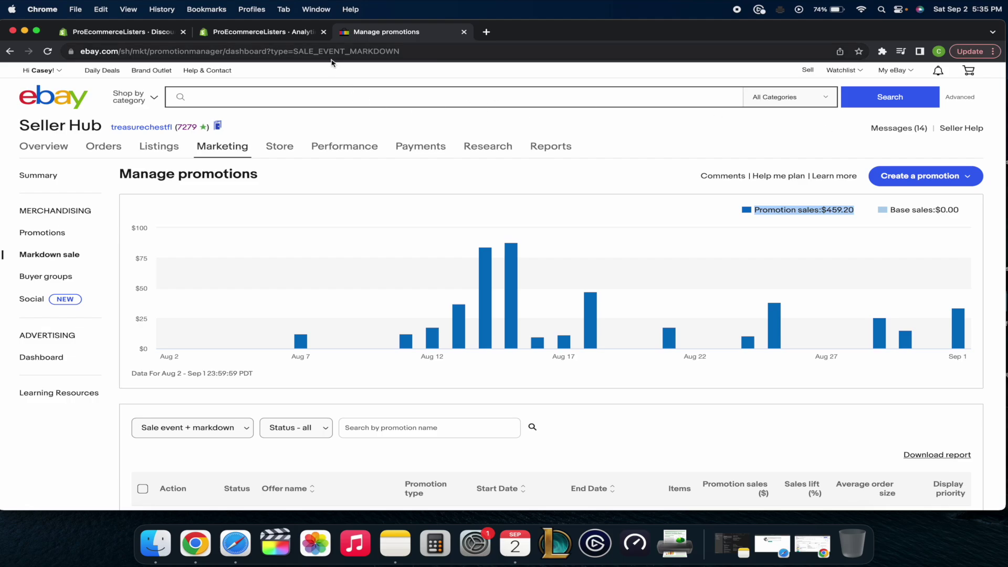
Step: Open the eBay home page to view its Labor Day coupon banner
{"action": "left_click", "coordinate": [53, 99]}
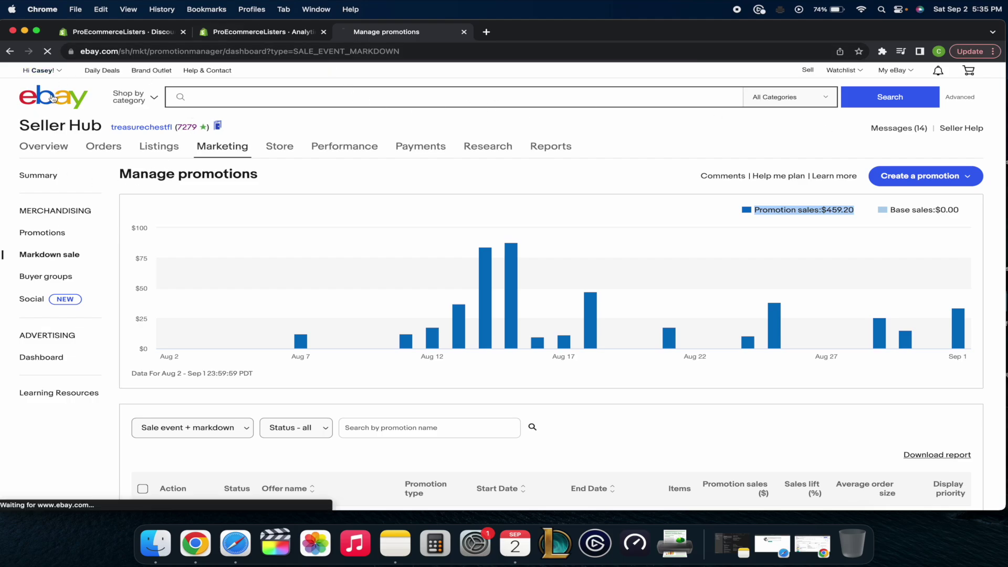
{"action": "left_click", "coordinate": [282, 32]}
{"action": "left_click", "coordinate": [386, 34]}
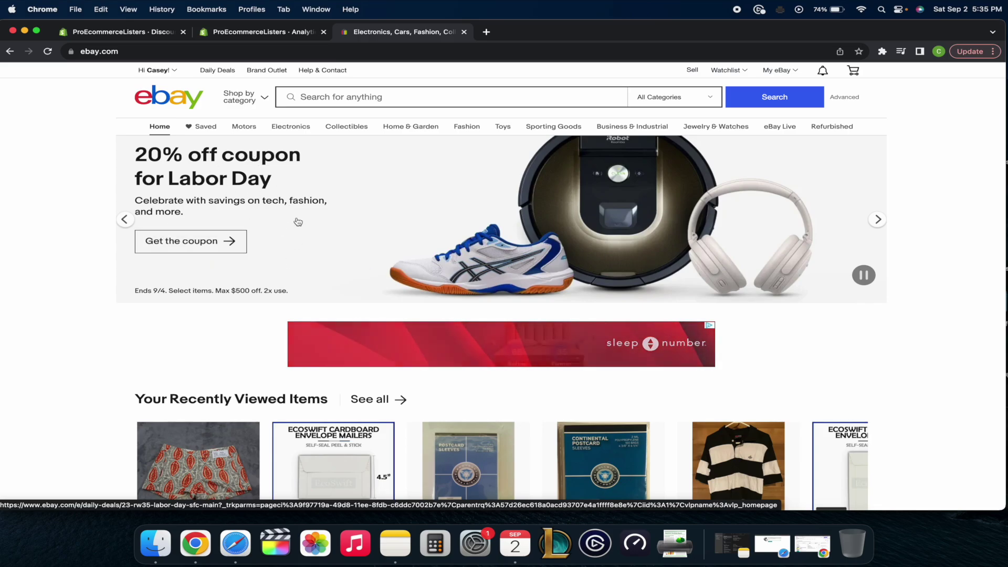
Step: Review the LaborDay23 discount in Shopify, highlighting its 20% off entire order detail, and return to the Analytics dashboard
{"action": "left_click", "coordinate": [284, 33]}
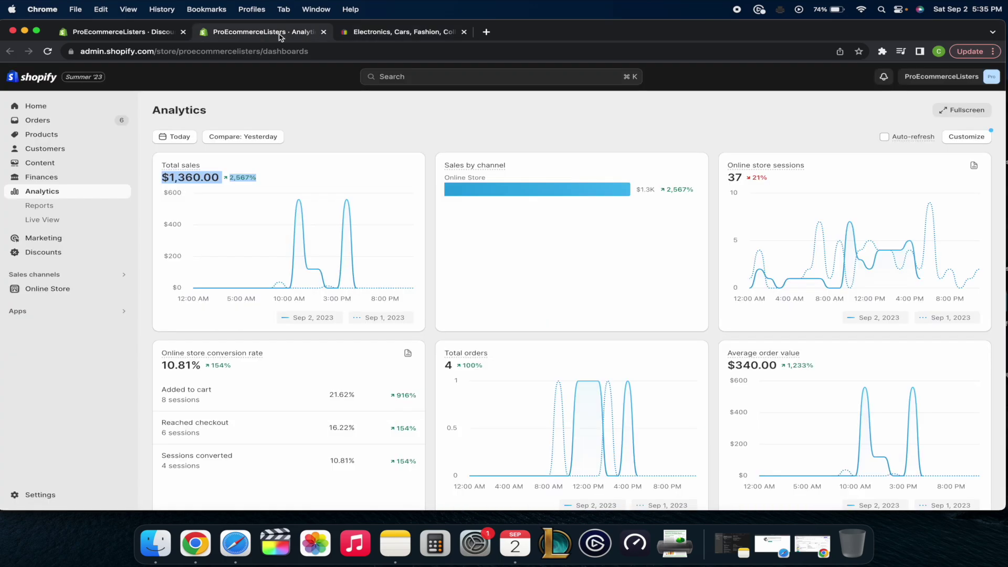
{"action": "left_click", "coordinate": [157, 33]}
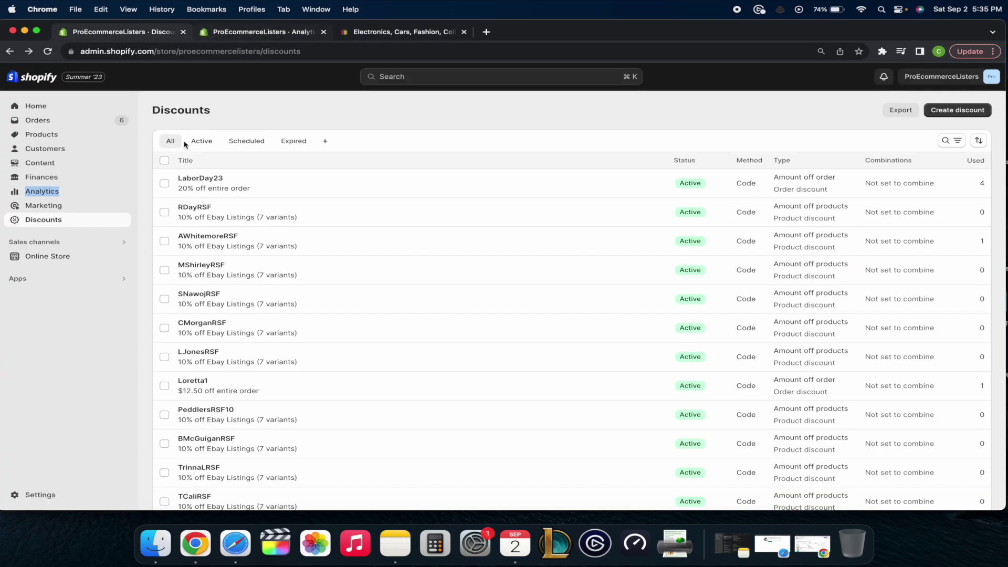
{"action": "left_click", "coordinate": [203, 179]}
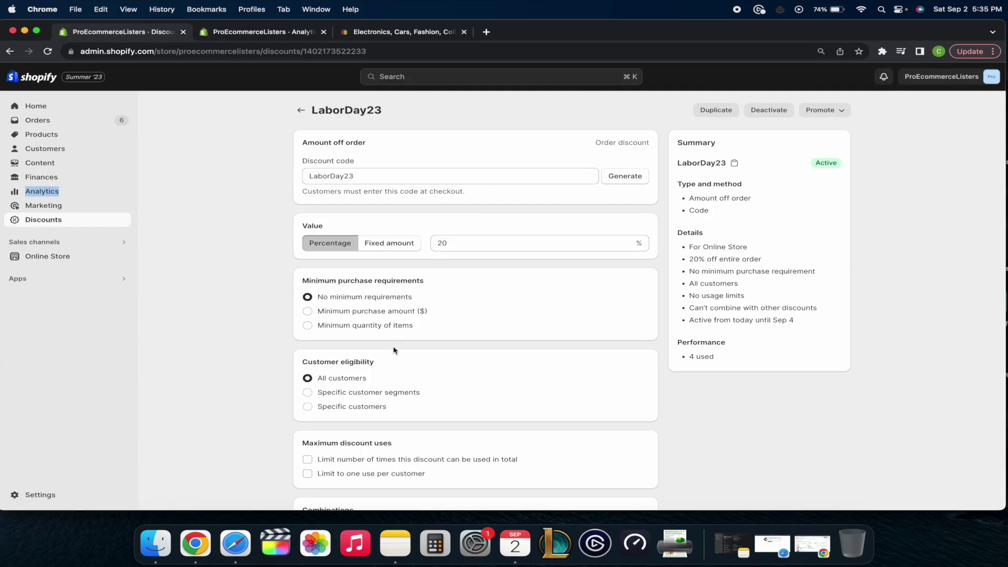
{"action": "left_click_drag", "start_coordinate": [690, 260], "coordinate": [766, 262]}
{"action": "left_click", "coordinate": [250, 33]}
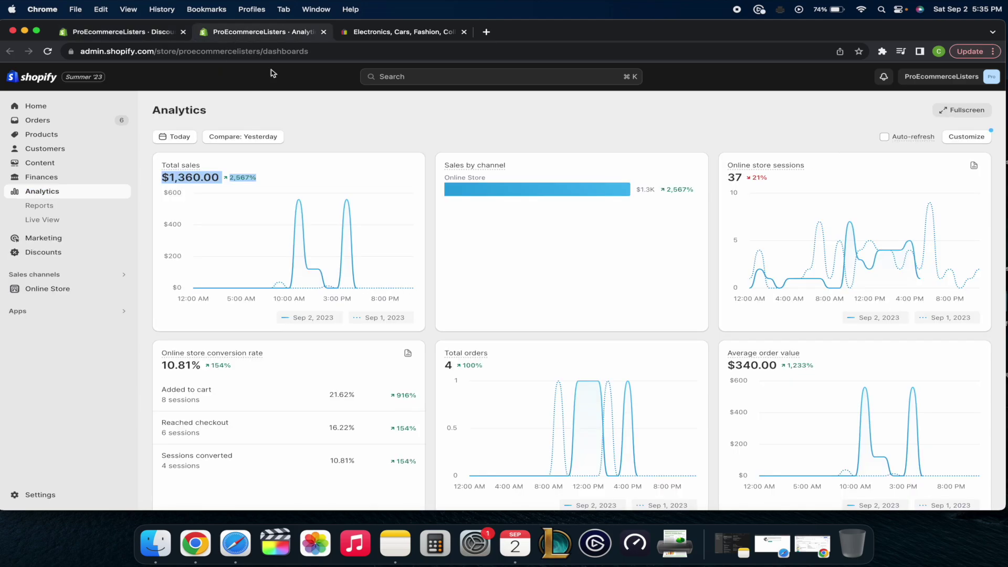
Step: Highlight the LaborDay23 discount code on its Shopify discount page, and return to the admin home page
{"action": "left_click", "coordinate": [378, 34]}
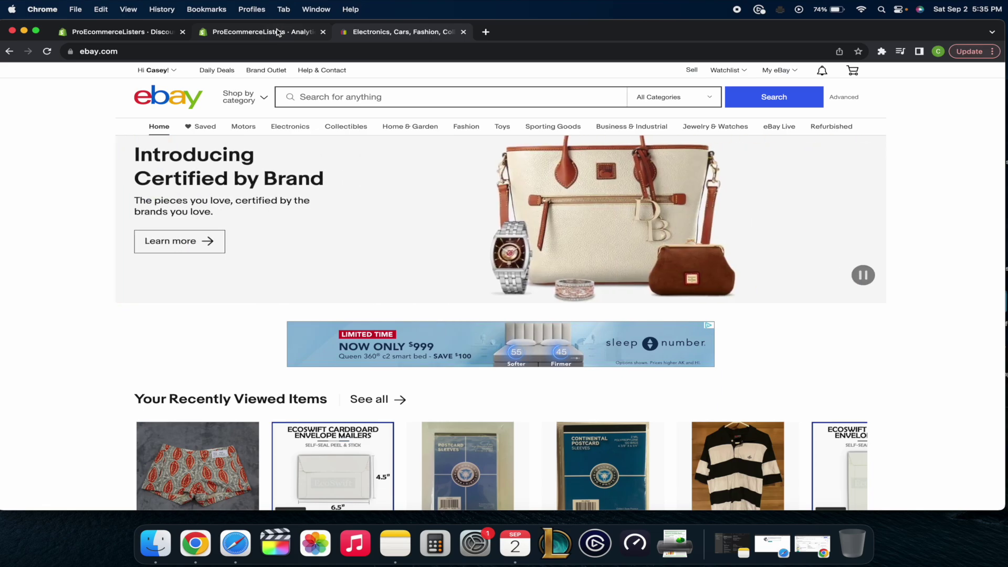
{"action": "left_click", "coordinate": [279, 30]}
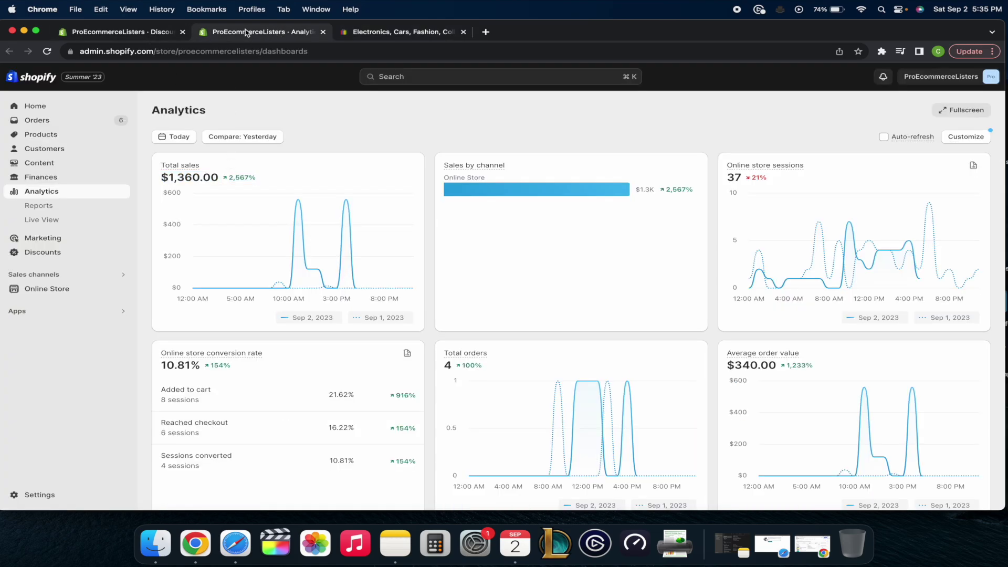
{"action": "left_click", "coordinate": [176, 32]}
{"action": "left_click", "coordinate": [365, 176]}
{"action": "left_click_drag", "start_coordinate": [365, 176], "coordinate": [275, 179]}
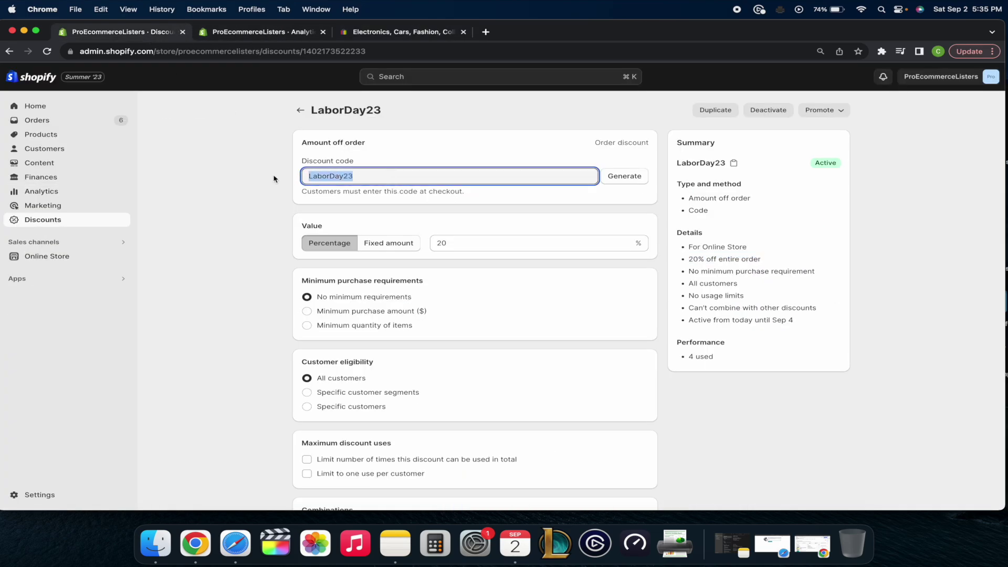
{"action": "left_click", "coordinate": [276, 178]}
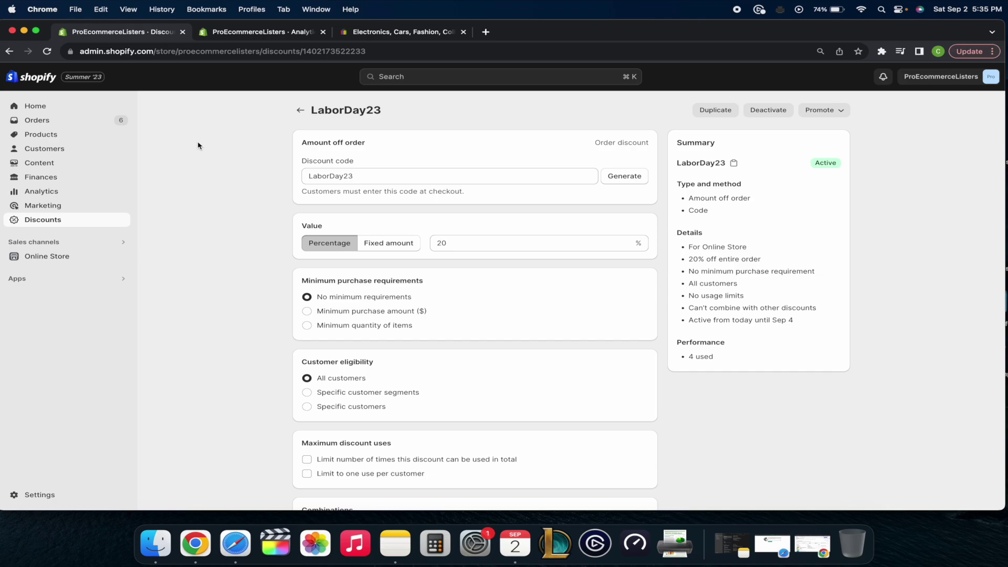
{"action": "left_click", "coordinate": [49, 109]}
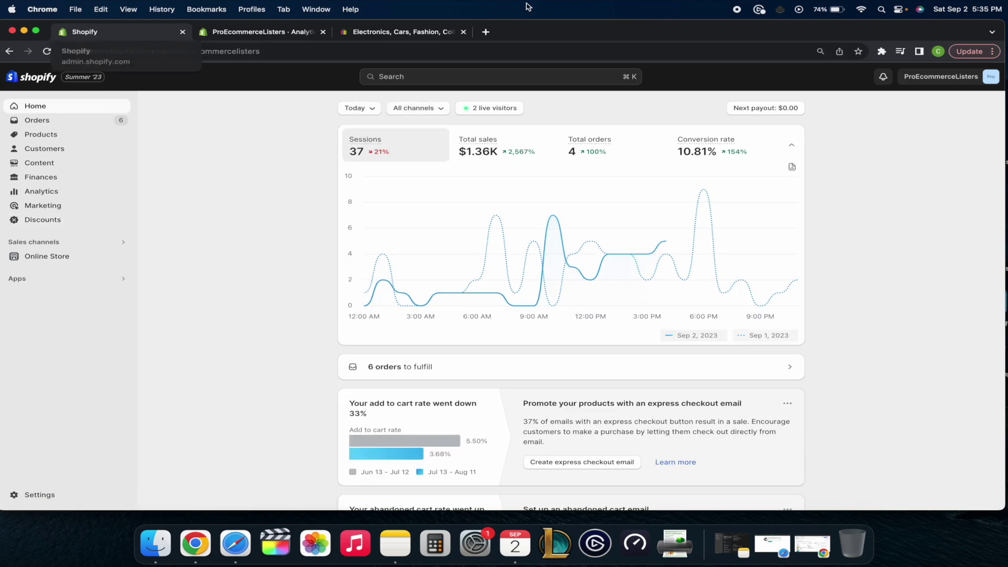
Step: Open proecommercelister.com in a new tab and go to its Ebay Listings product page with the bundle options
{"action": "left_click", "coordinate": [485, 32]}
{"action": "type", "text": "proecommer"}
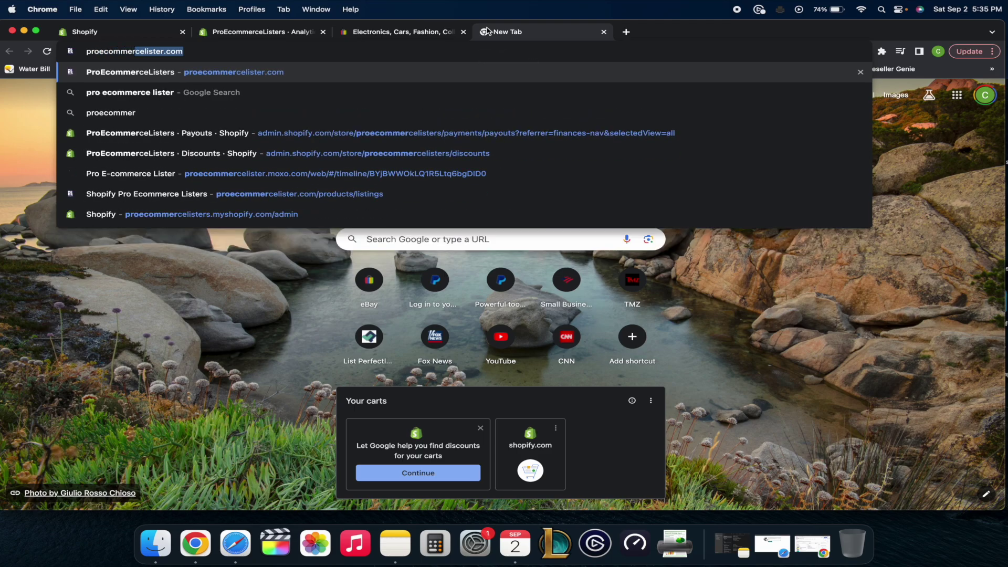
{"action": "key", "text": "Return"}
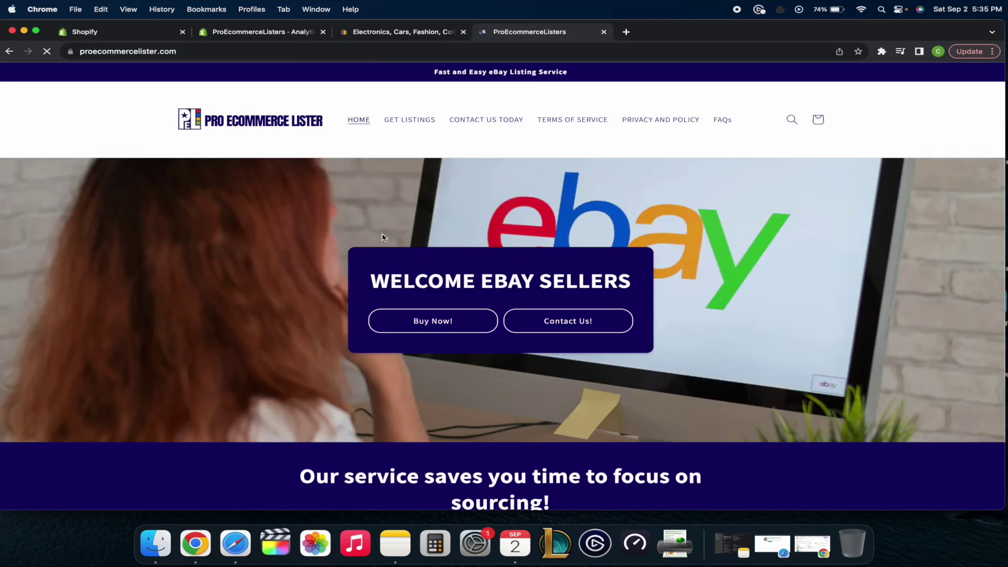
{"action": "scroll", "coordinate": [451, 262], "scroll_direction": "down", "scroll_amount": 1}
{"action": "left_click", "coordinate": [438, 311]}
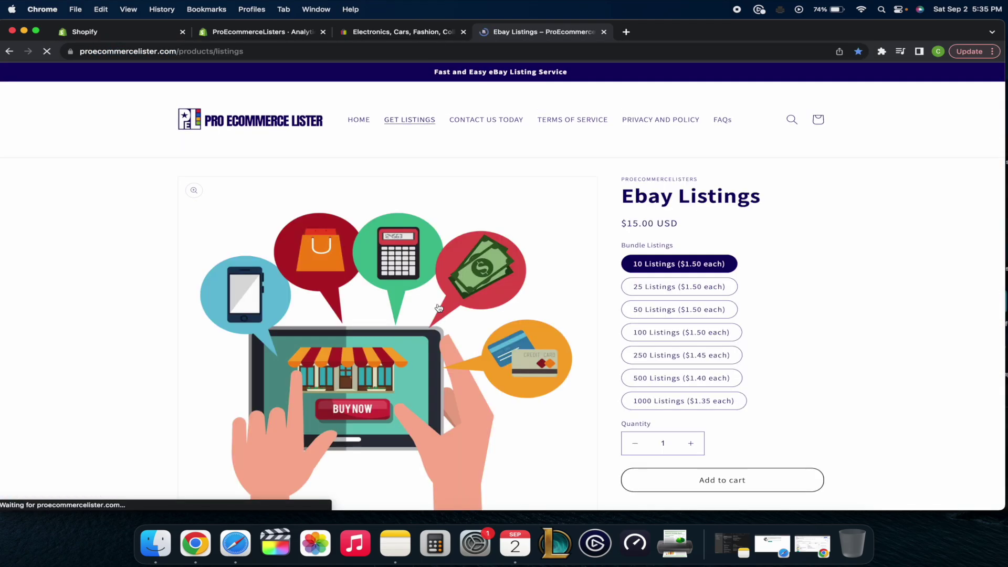
{"action": "scroll", "coordinate": [787, 260], "scroll_direction": "down", "scroll_amount": 3}
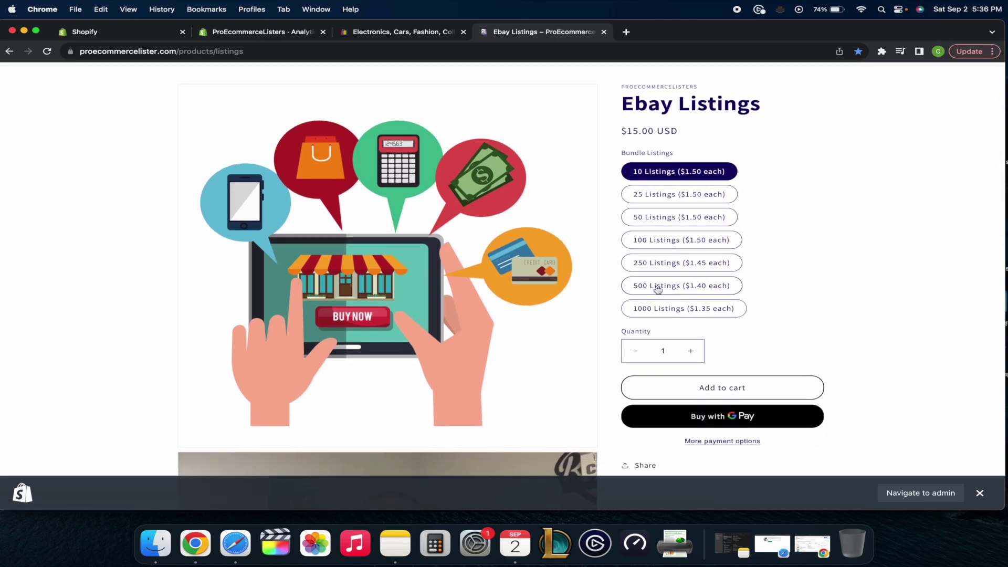
Step: Set the Ebay Listings product quantity to 5000
{"action": "double_click", "coordinate": [660, 350]}
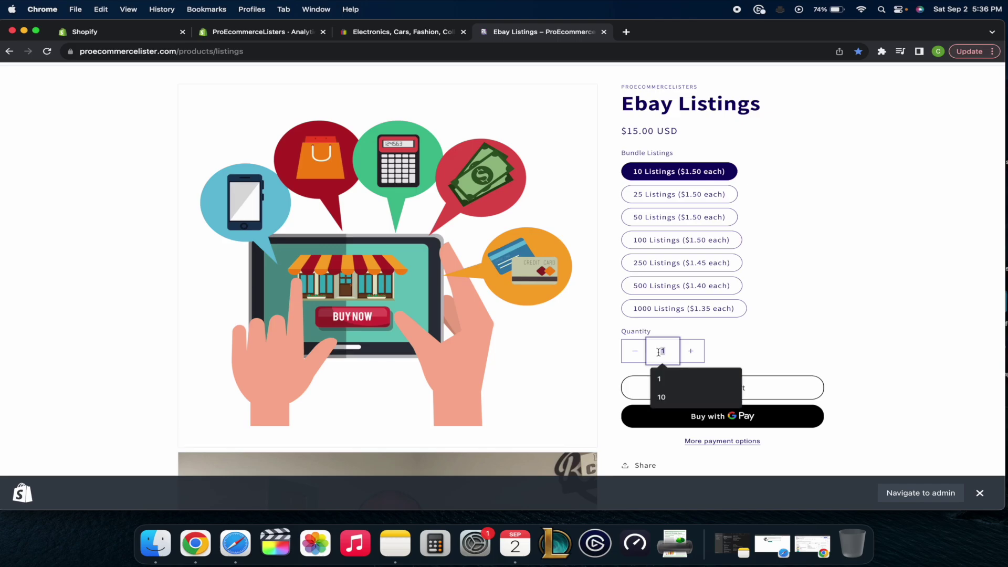
{"action": "type", "text": "5000"}
{"action": "left_click", "coordinate": [755, 346]}
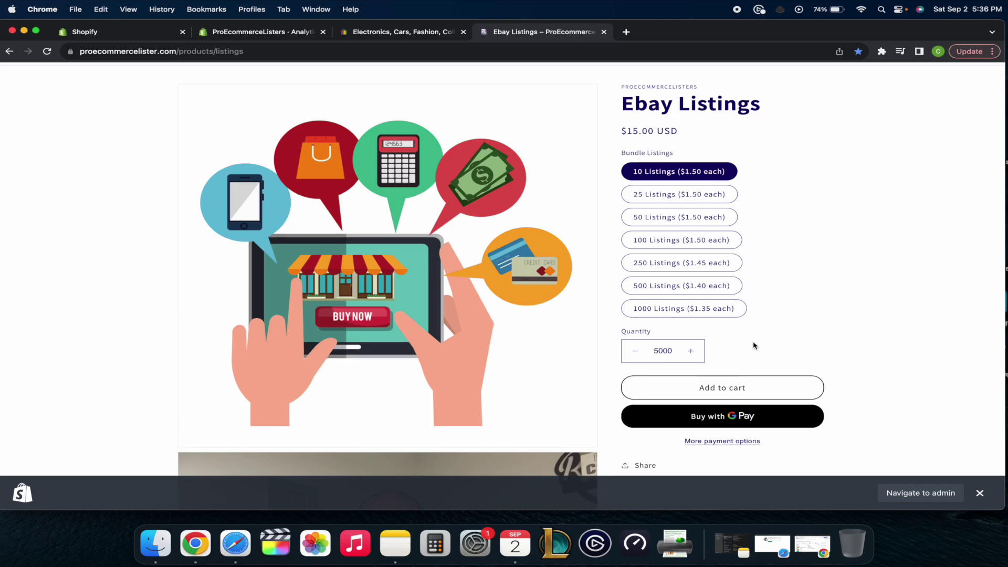
Step: Look through the videos on the Ebay Listings product page and the answers on the store's FAQ page
{"action": "scroll", "coordinate": [683, 368], "scroll_direction": "down", "scroll_amount": 5}
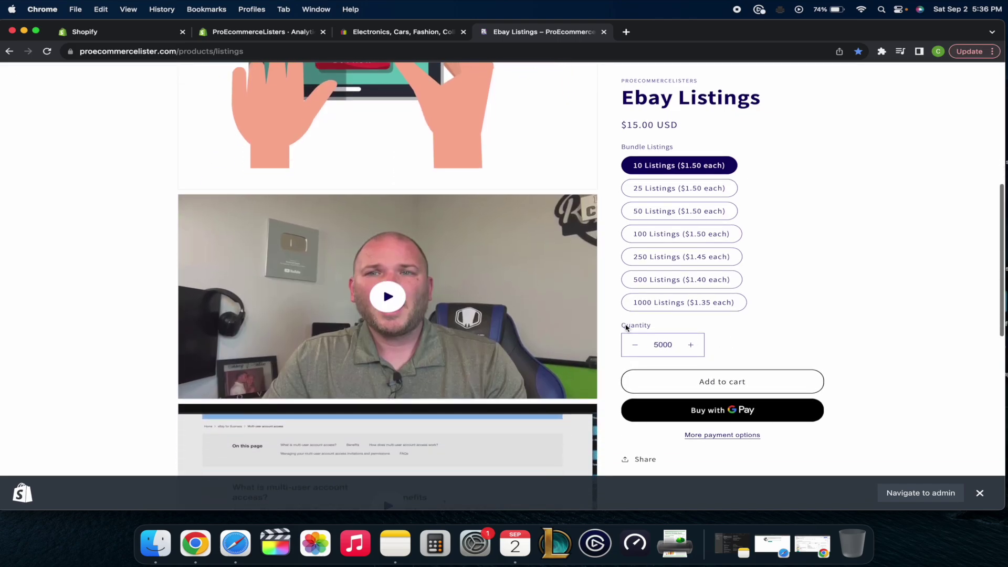
{"action": "scroll", "coordinate": [473, 289], "scroll_direction": "down", "scroll_amount": 9}
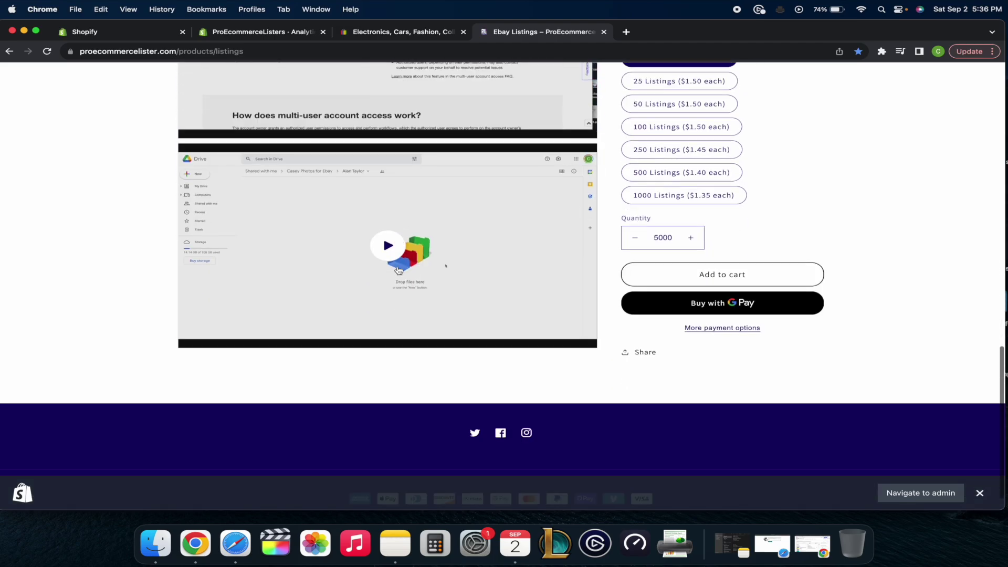
{"action": "scroll", "coordinate": [399, 270], "scroll_direction": "up", "scroll_amount": 8}
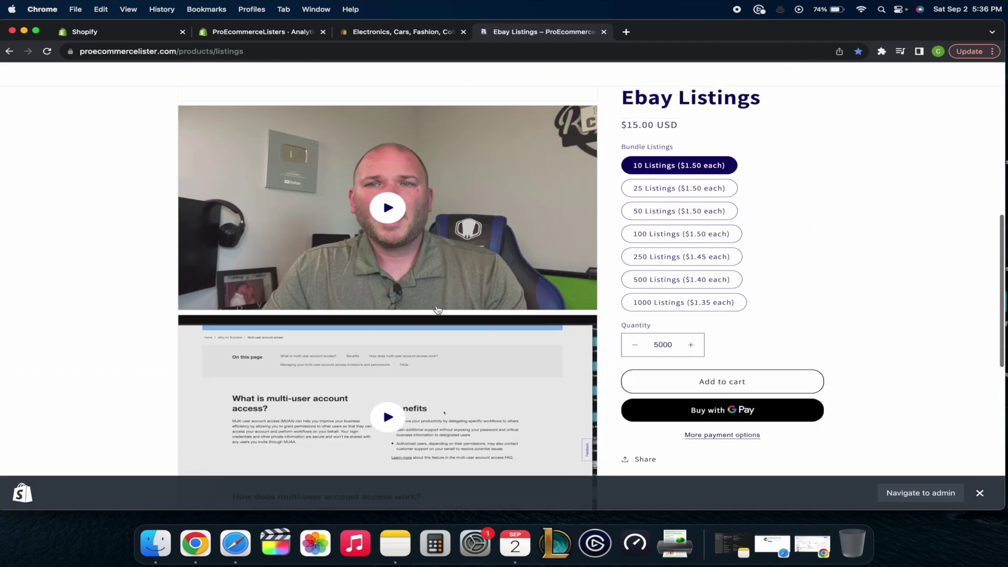
{"action": "scroll", "coordinate": [437, 310], "scroll_direction": "up", "scroll_amount": 8}
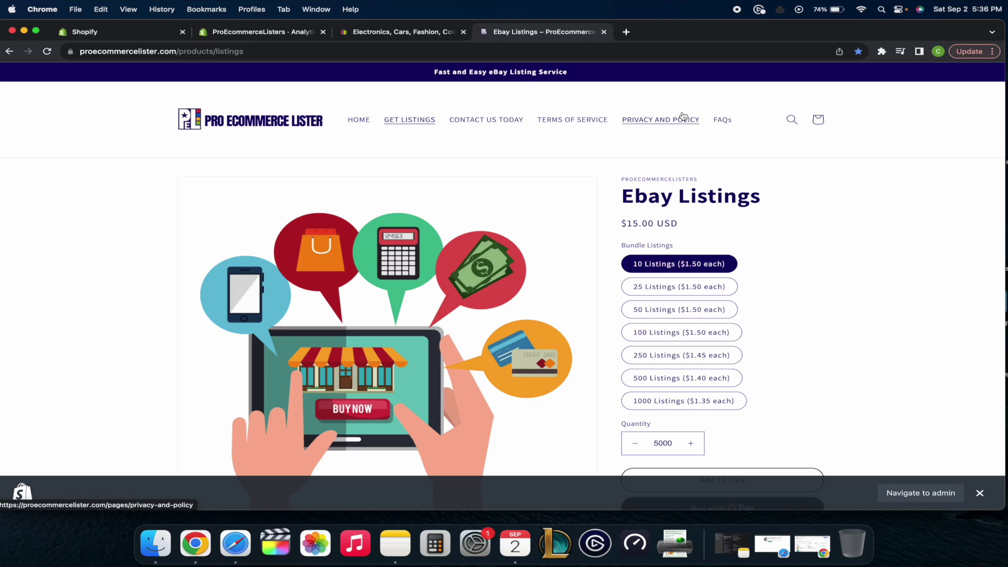
{"action": "left_click", "coordinate": [645, 121]}
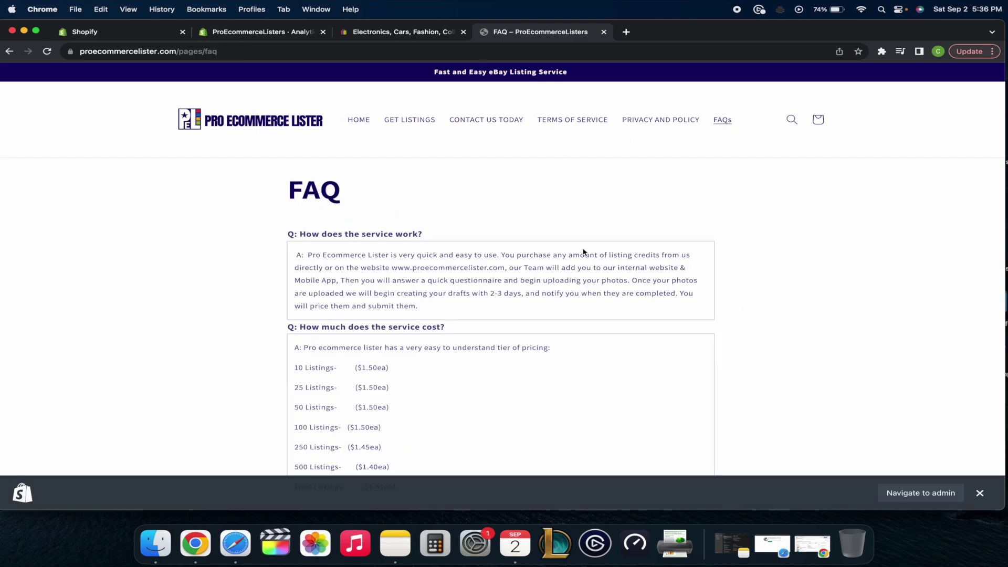
{"action": "scroll", "coordinate": [583, 252], "scroll_direction": "down", "scroll_amount": 8}
{"action": "scroll", "coordinate": [583, 252], "scroll_direction": "up", "scroll_amount": 10}
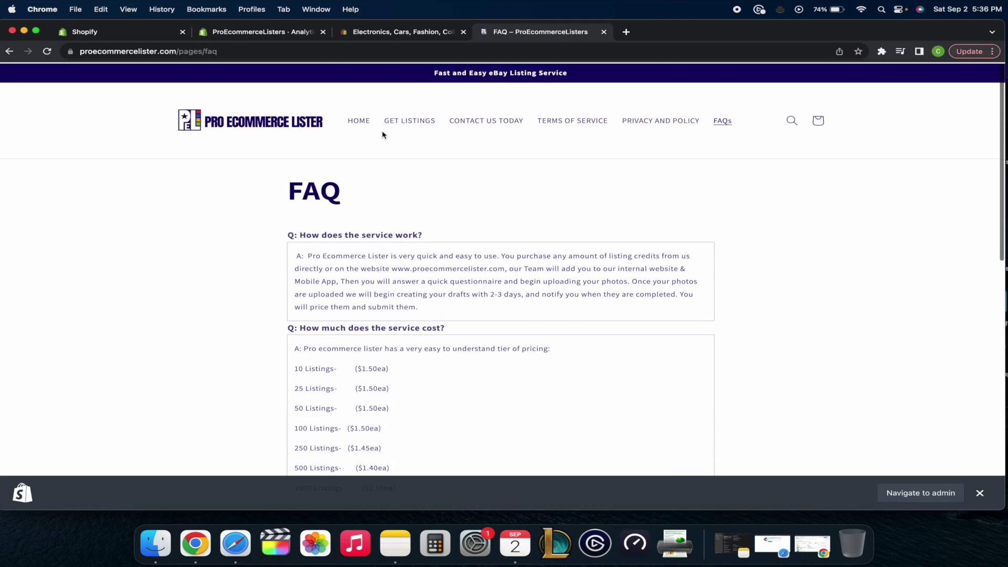
Step: Go back through the store's home page to the Ebay Listings product and view its bundle and quantity options
{"action": "left_click", "coordinate": [368, 124]}
{"action": "left_click", "coordinate": [436, 320]}
{"action": "scroll", "coordinate": [626, 274], "scroll_direction": "down", "scroll_amount": 5}
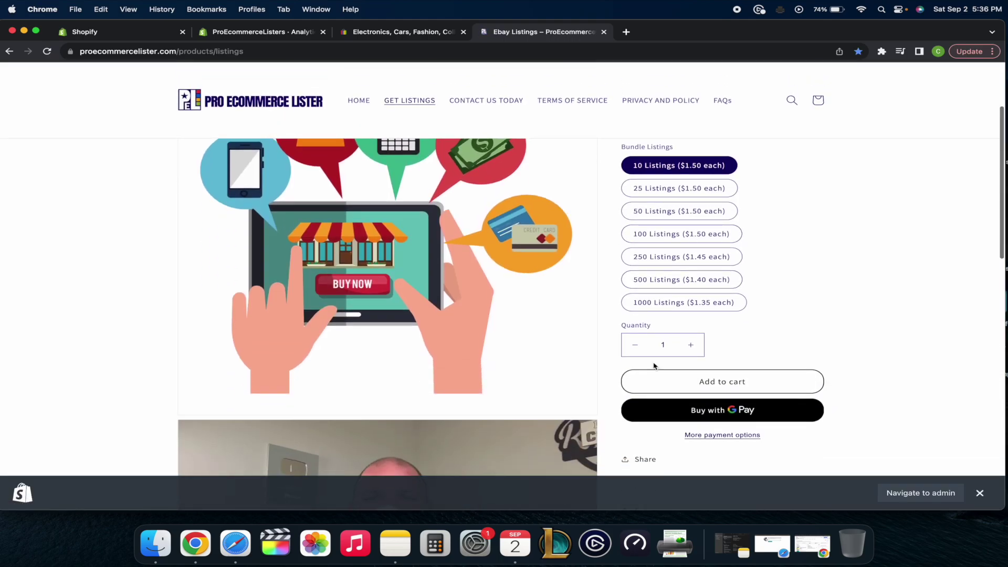
{"action": "scroll", "coordinate": [653, 365], "scroll_direction": "up", "scroll_amount": 5}
Step: Check the Shopify admin home page and Analytics dashboard, and return to the Ebay Listings product page
{"action": "left_click", "coordinate": [135, 40]}
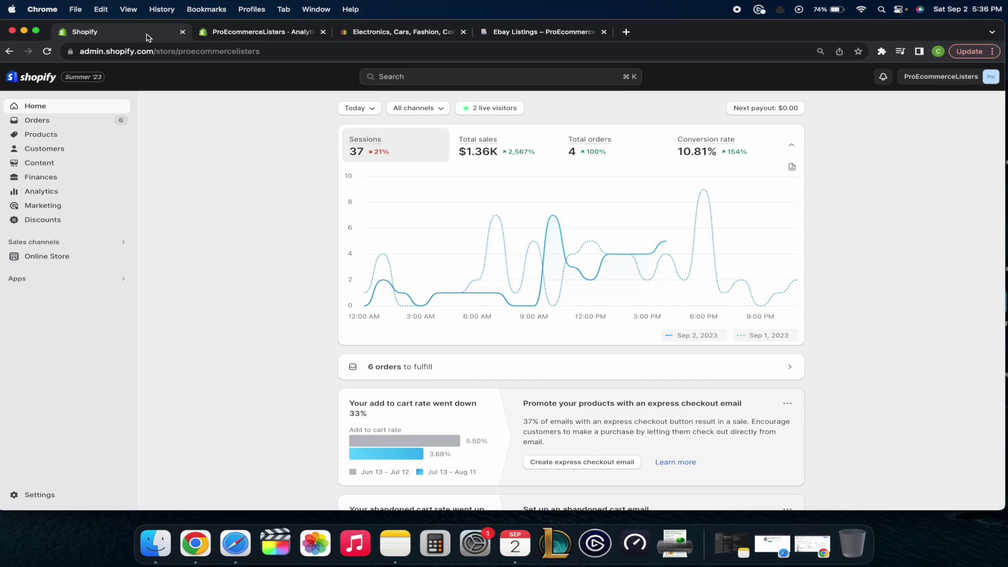
{"action": "left_click", "coordinate": [228, 35]}
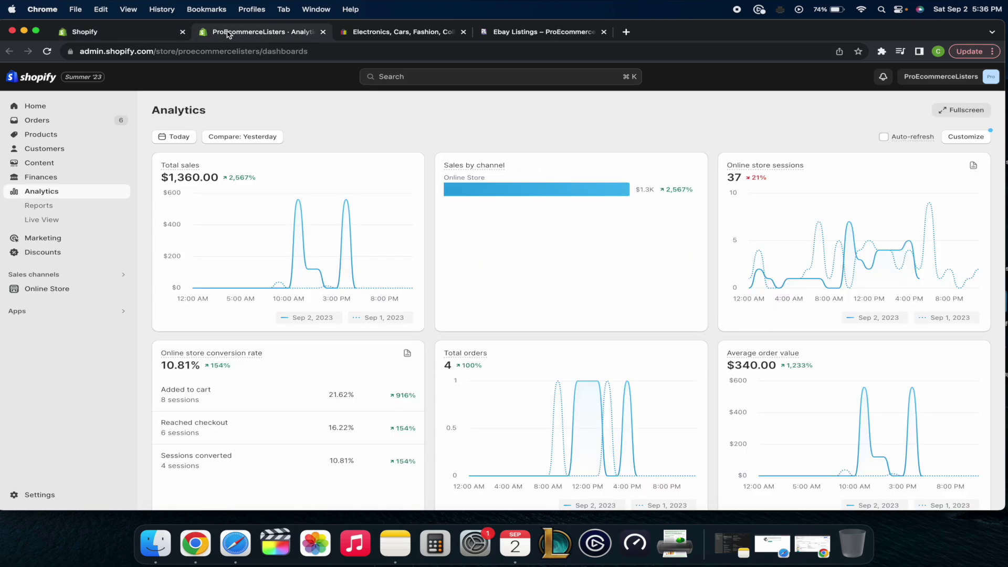
{"action": "left_click", "coordinate": [512, 36]}
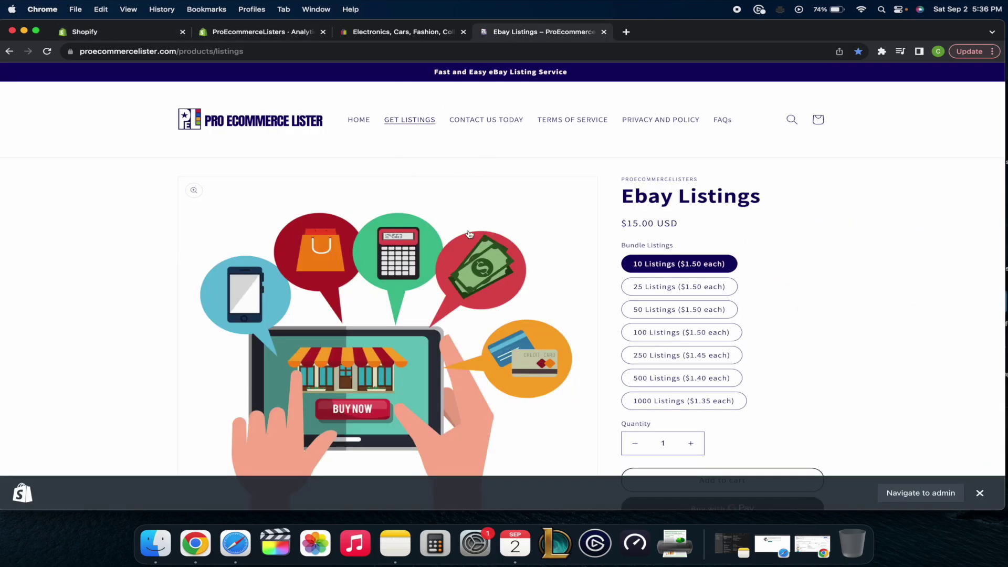